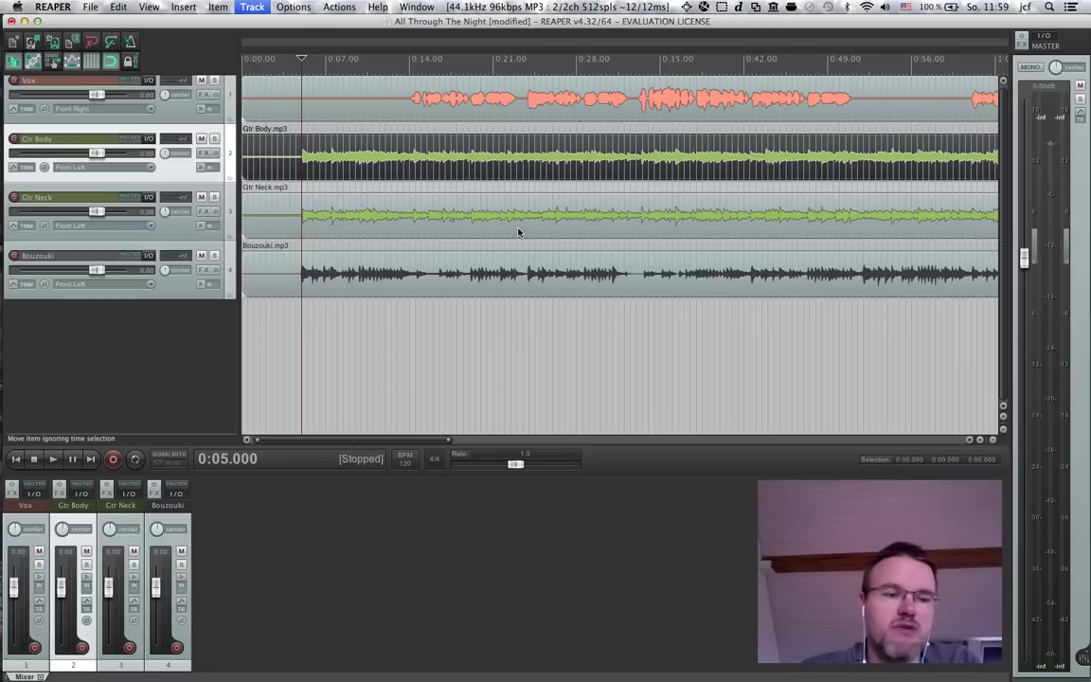
Audition the song, move the playback start to 0:13.500, and pan Vox 10% right
key("space")
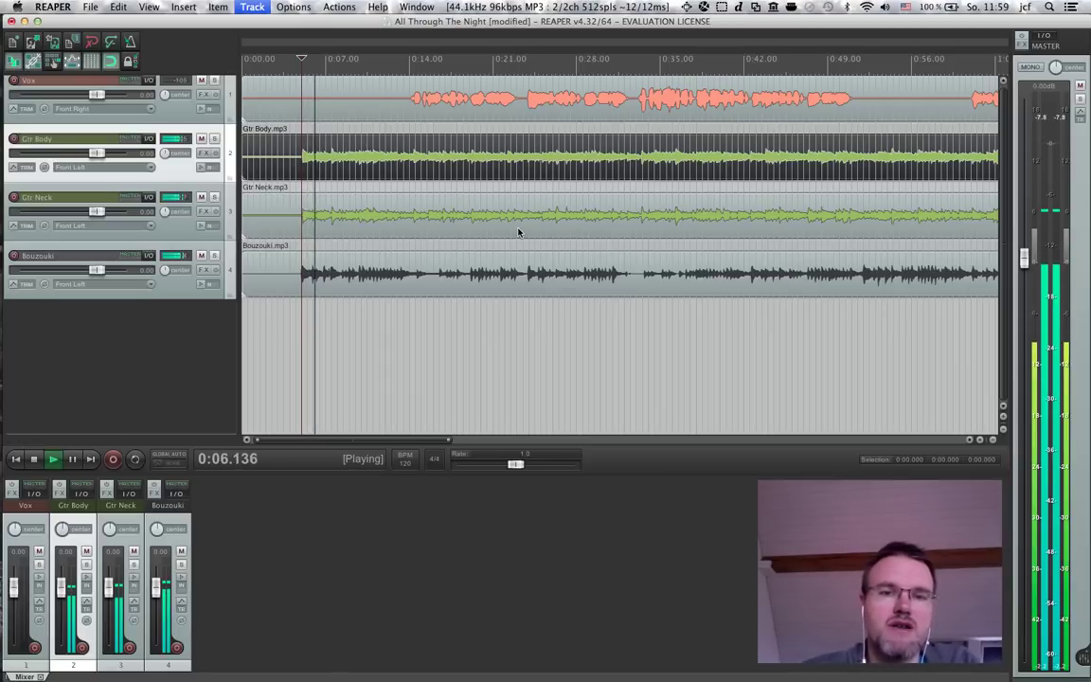
key("space")
left_click(404, 45)
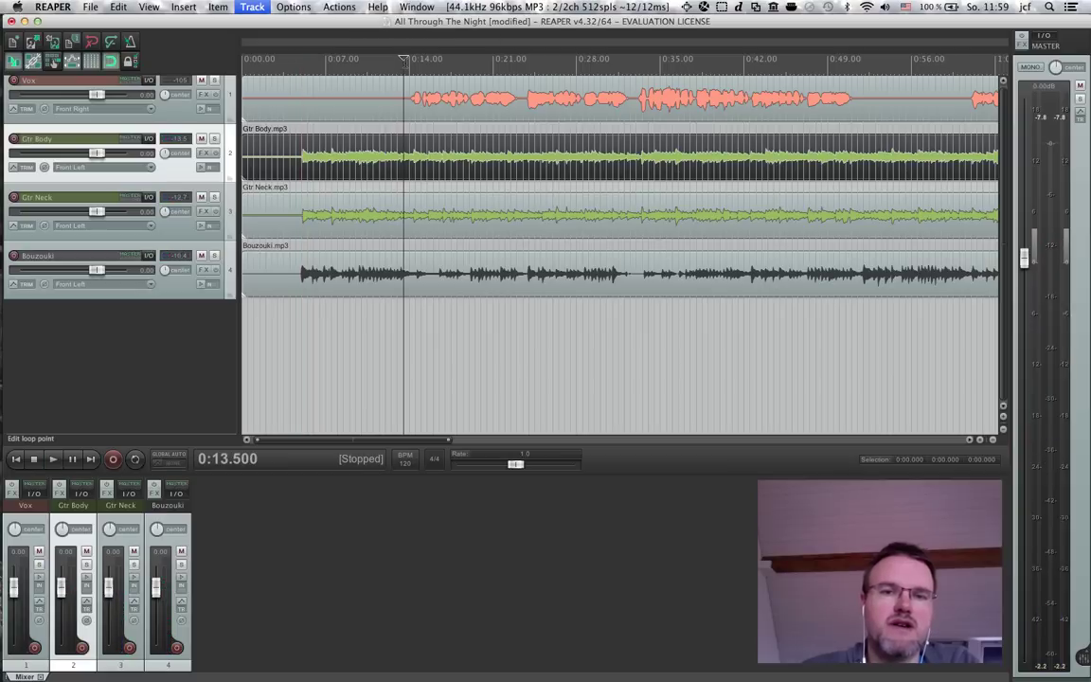
key("space")
key("space")
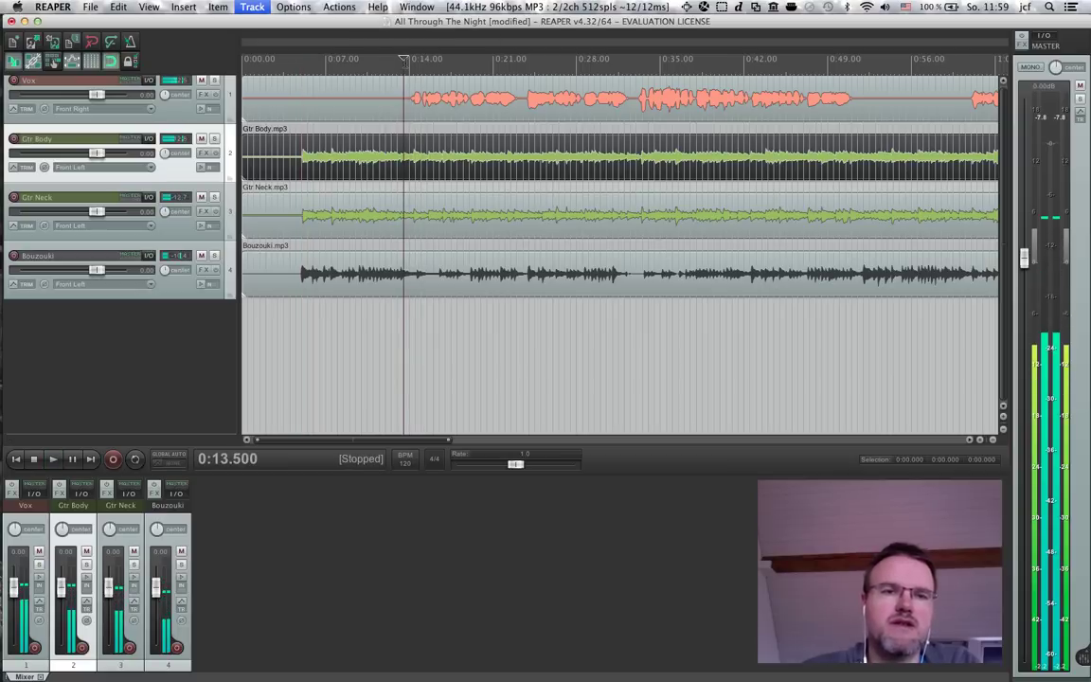
scroll(432, 230, "down", 5)
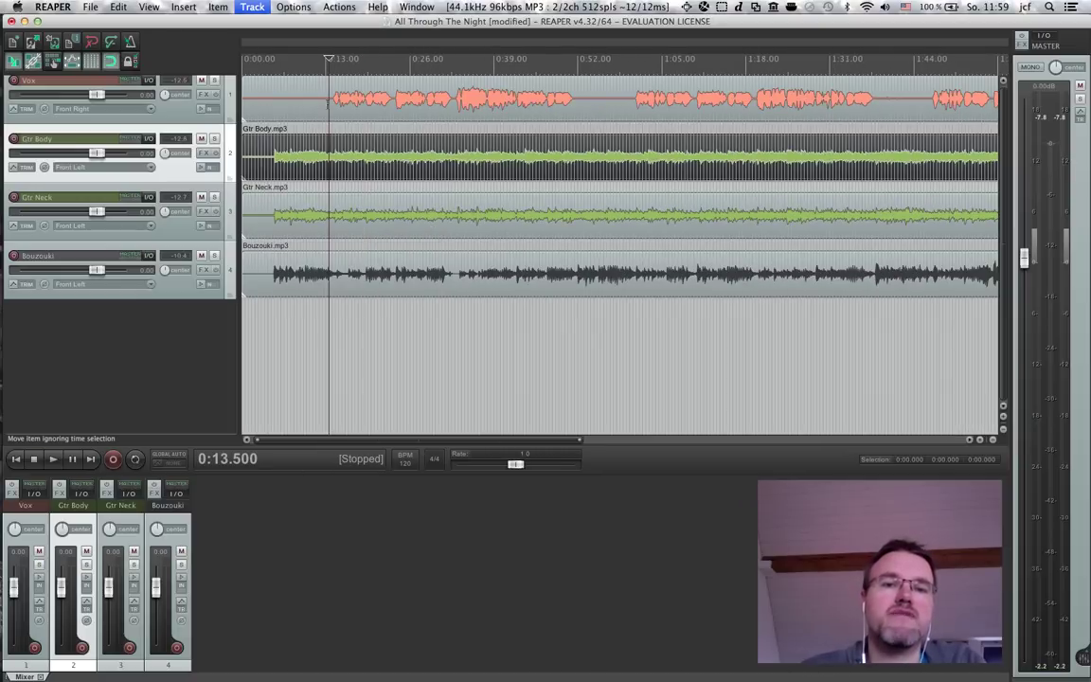
scroll(197, 97, "up", 2)
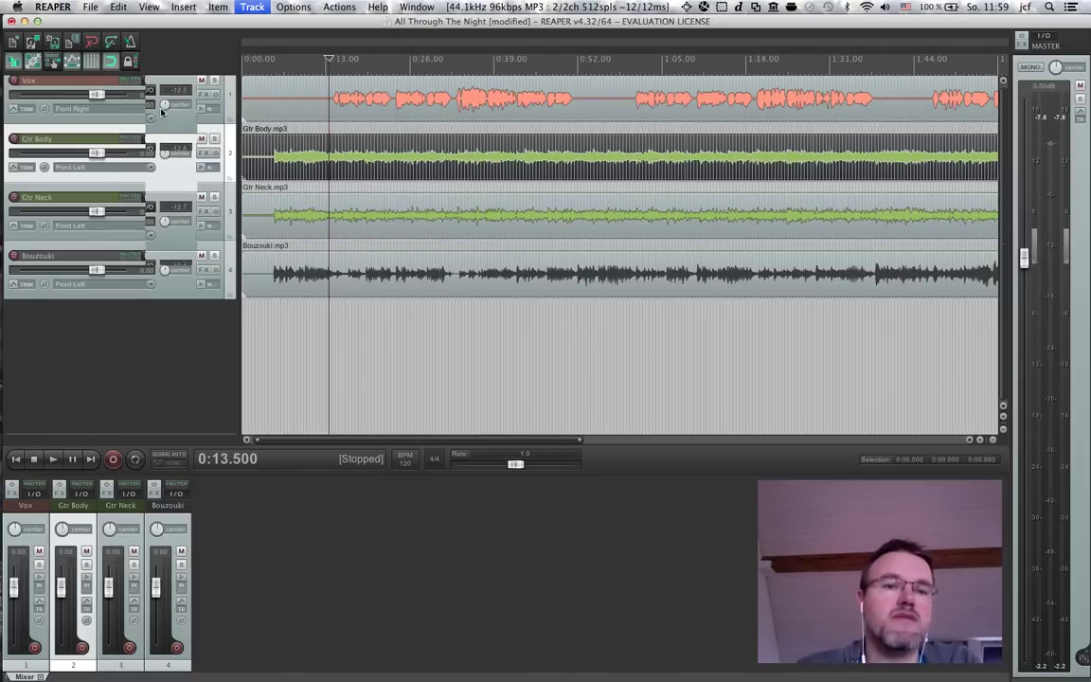
Open the Vox FX chain and insert VST: ReaComp (Cockos)
left_click(201, 104)
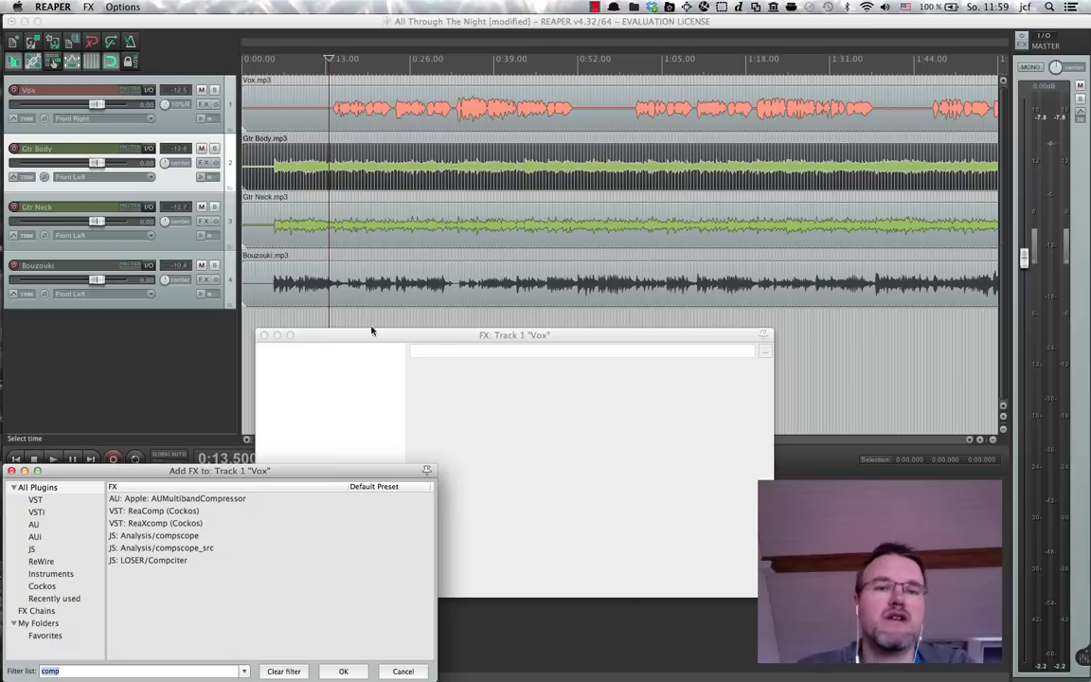
double_click(154, 511)
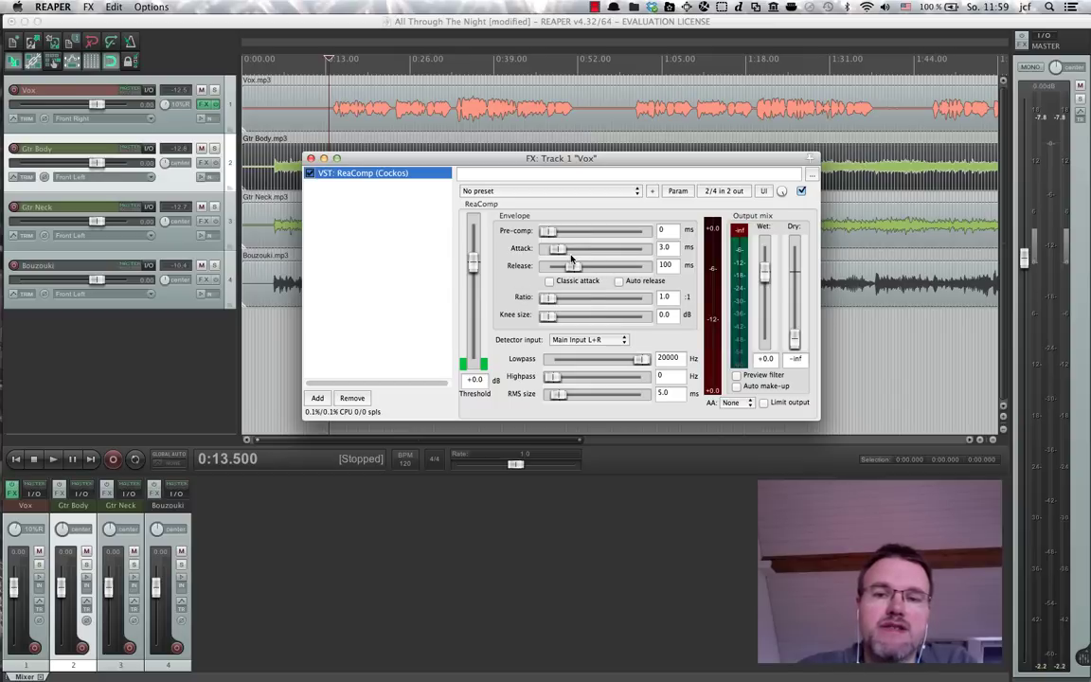
Bring the ReaComp Ratio slider on Vox up to 3.6:1
left_click(546, 300)
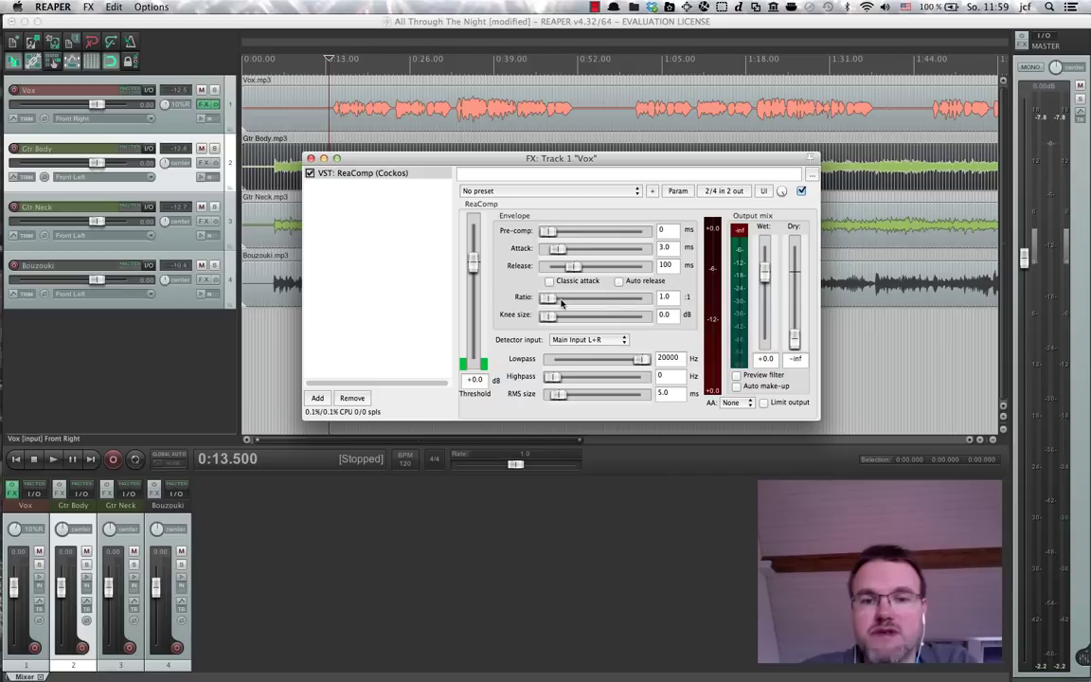
left_click_drag(545, 300, 563, 301)
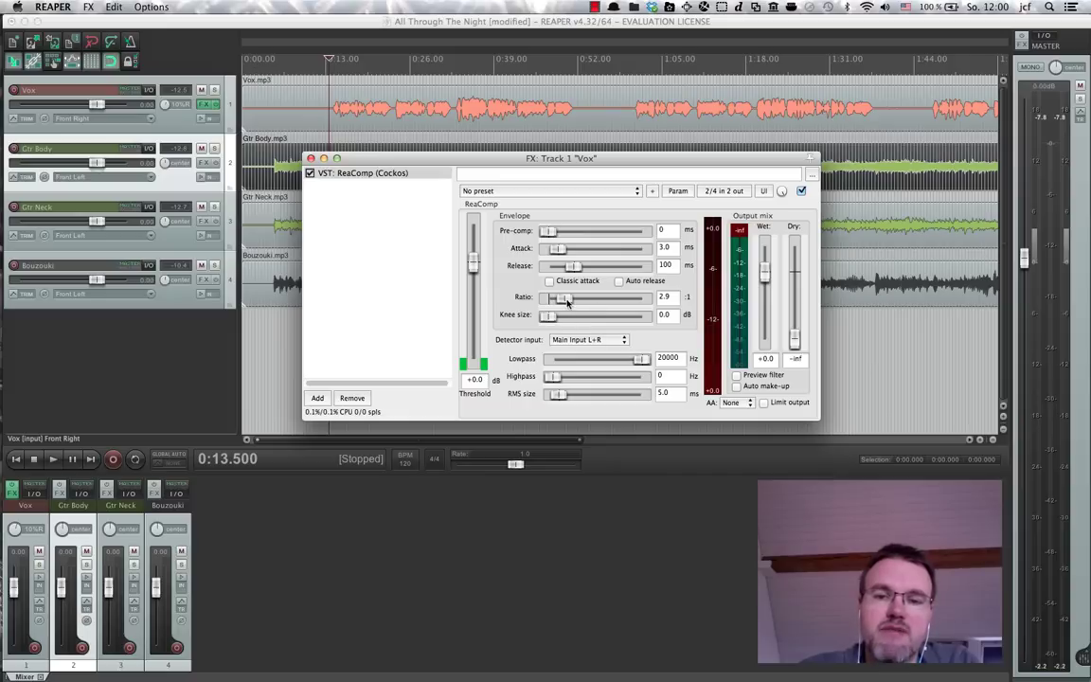
scroll(568, 302, "up", 7)
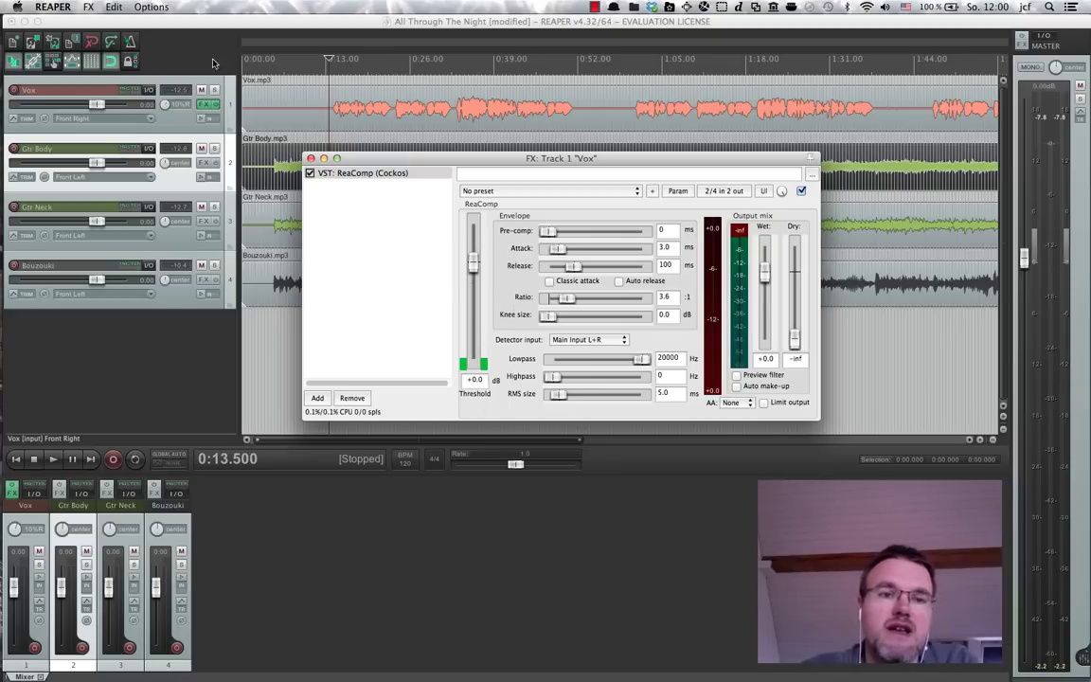
Solo the Vox track and briefly play the isolated vocal
left_click(215, 90)
left_click(215, 90)
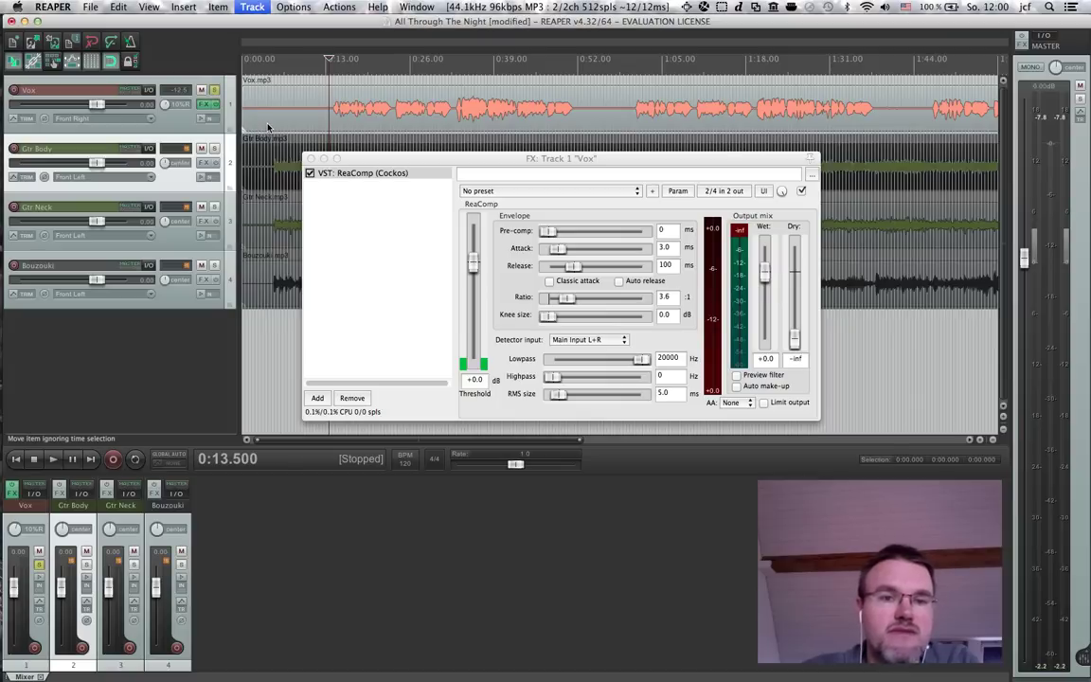
key("space")
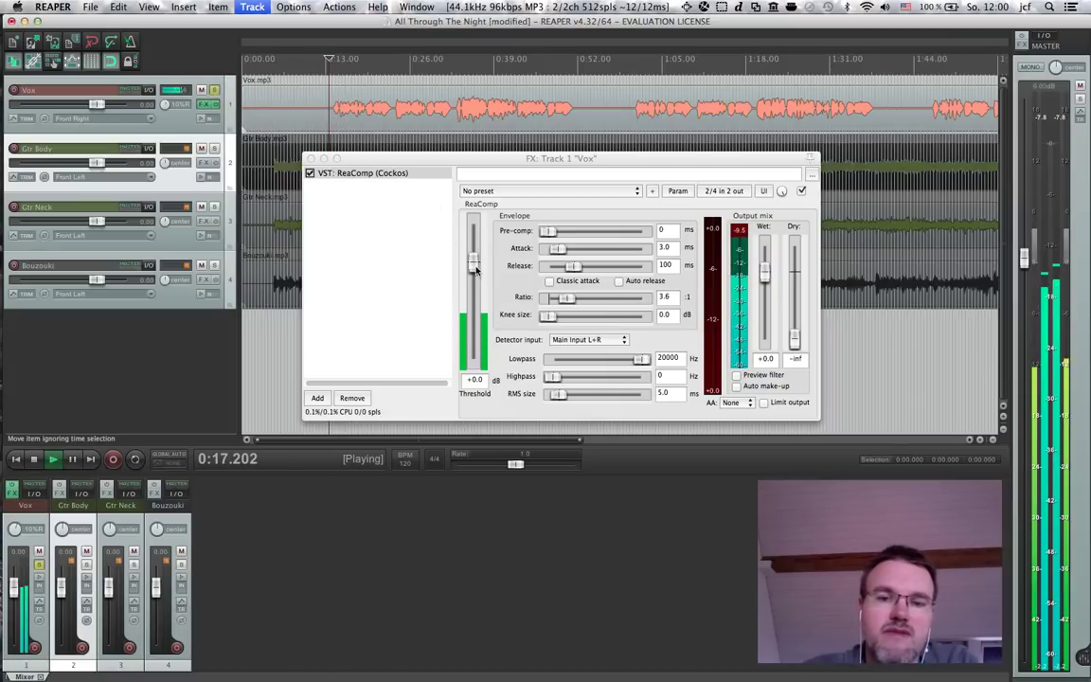
key("space")
Lower ReaComp's threshold to -14.6 dB, then -24.6 dB, auditioning after each change
left_click_drag(476, 266, 479, 309)
key("space")
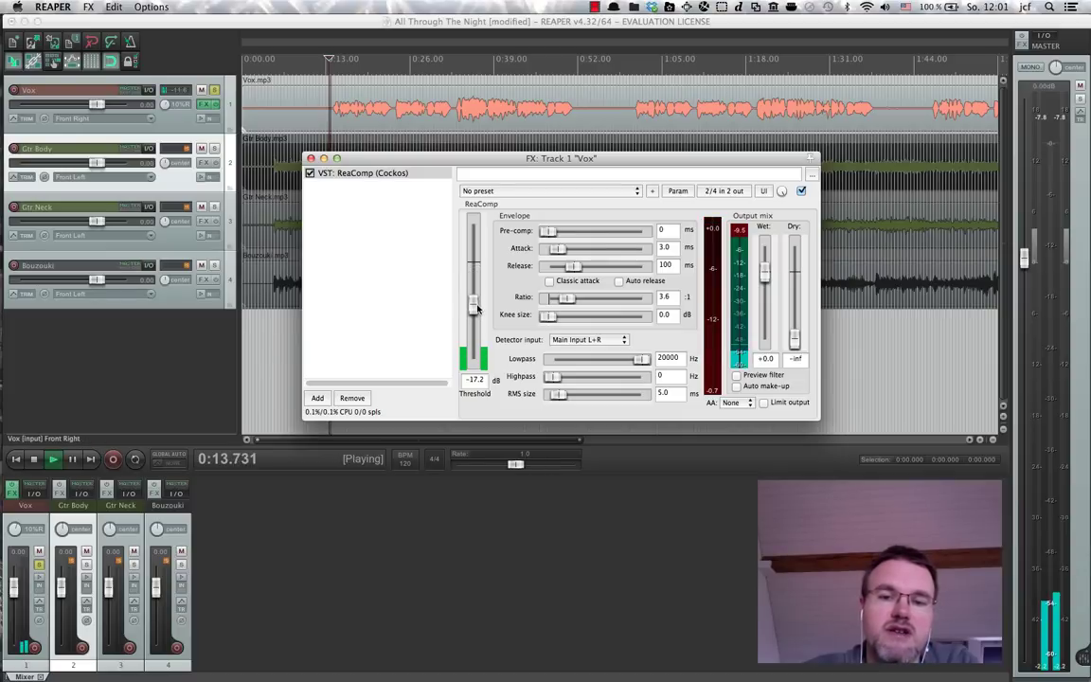
key("space")
left_click_drag(476, 305, 476, 320)
key("space")
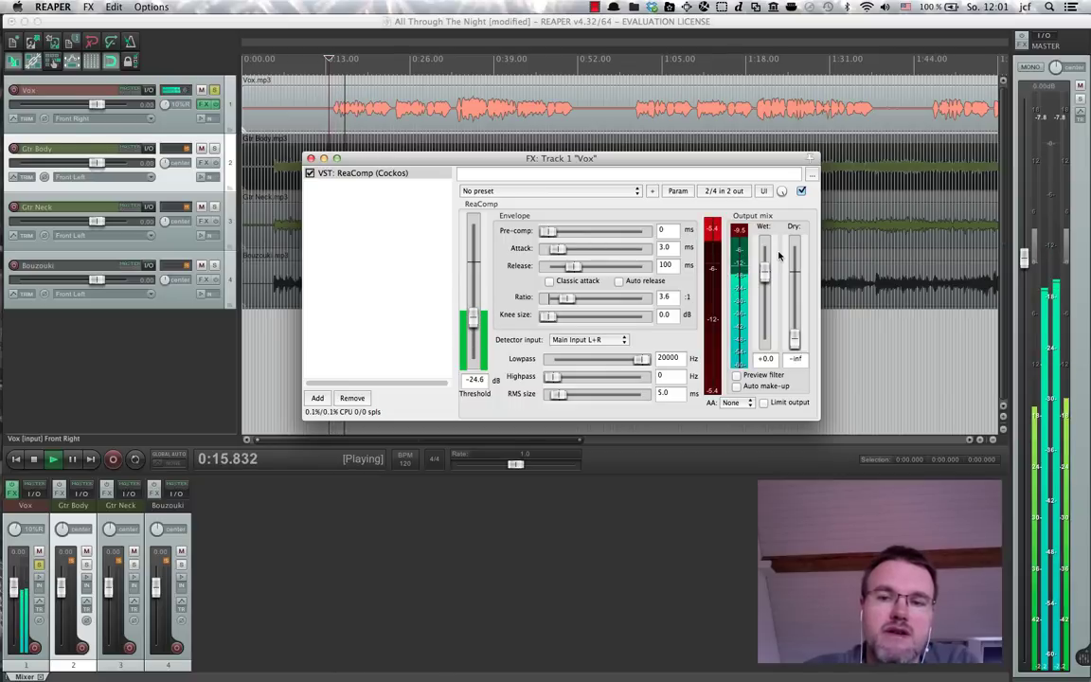
key("space")
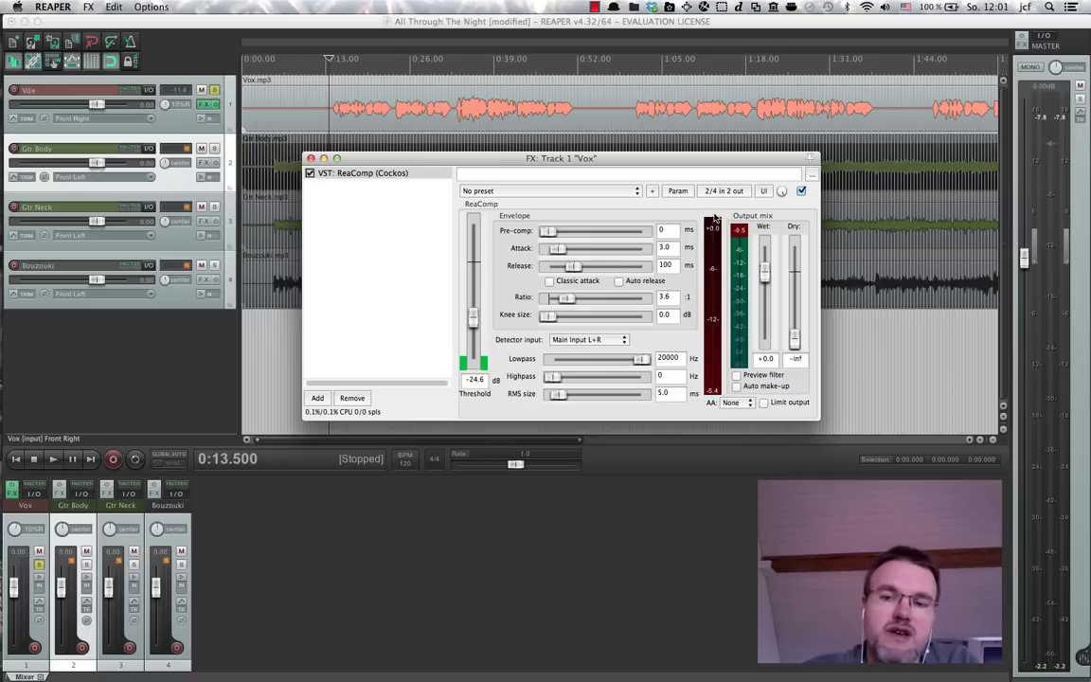
key("space")
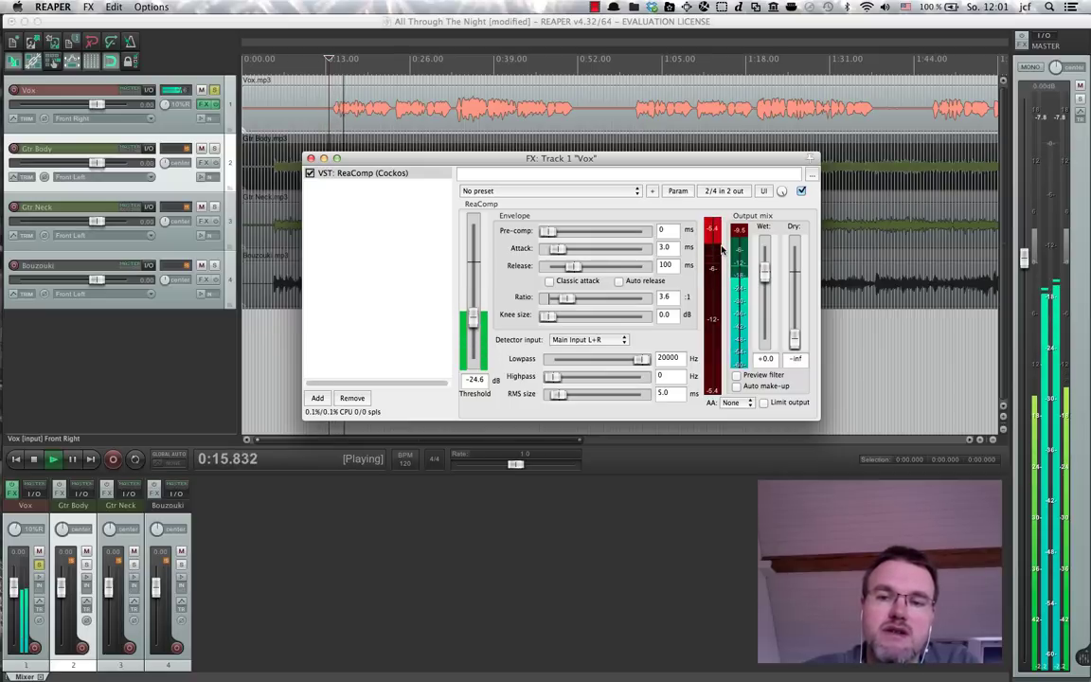
key("space")
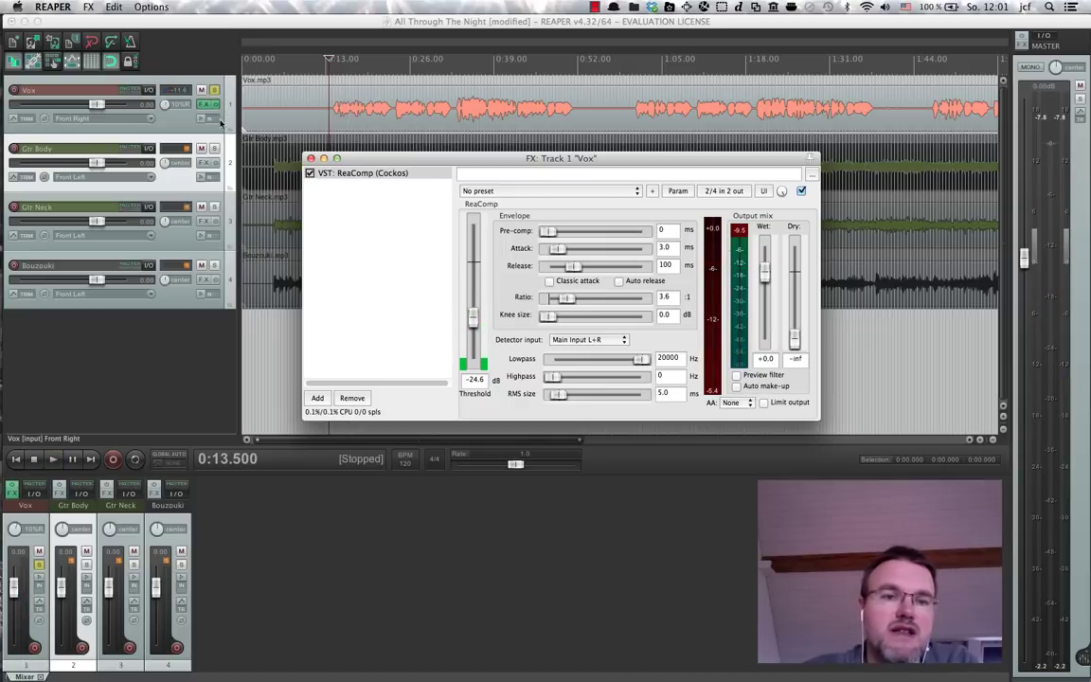
Unsolo Vox and play the full mix
left_click(214, 89)
key("space")
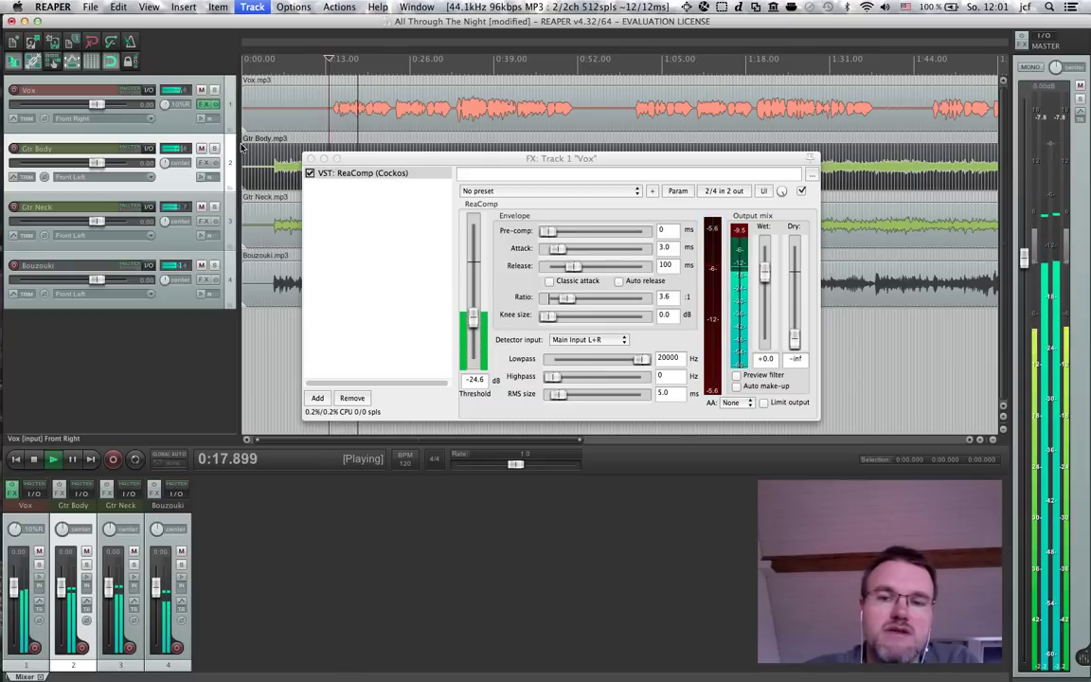
key("space")
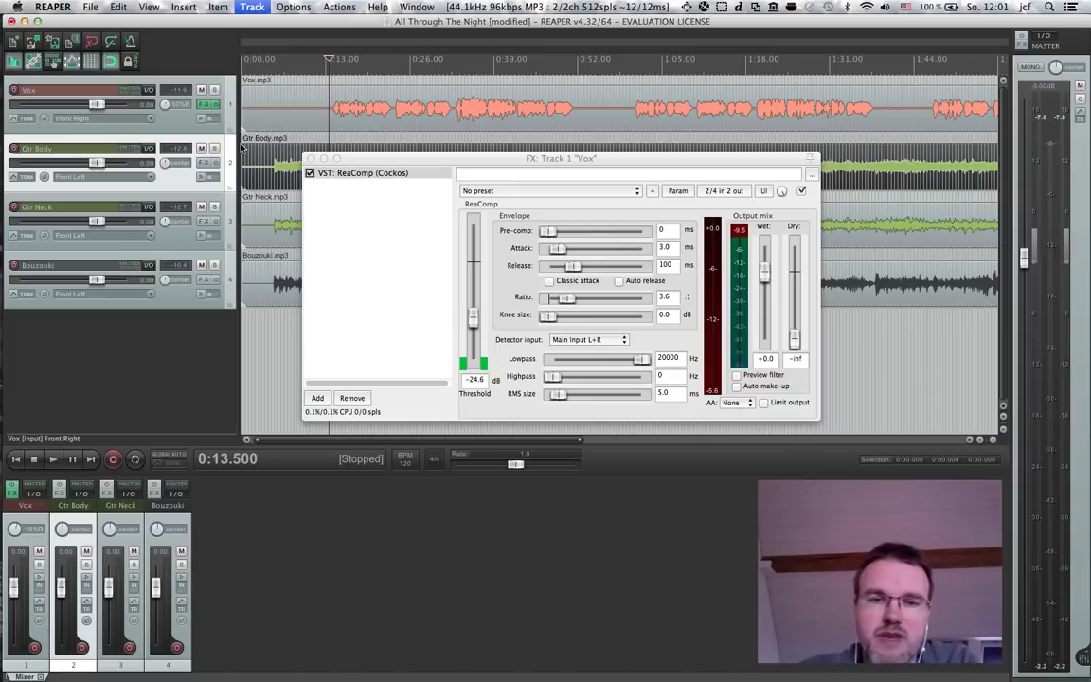
Compare the mix with ReaComp bypassed and enabled, leaving it bypassed
left_click(310, 175)
key("space")
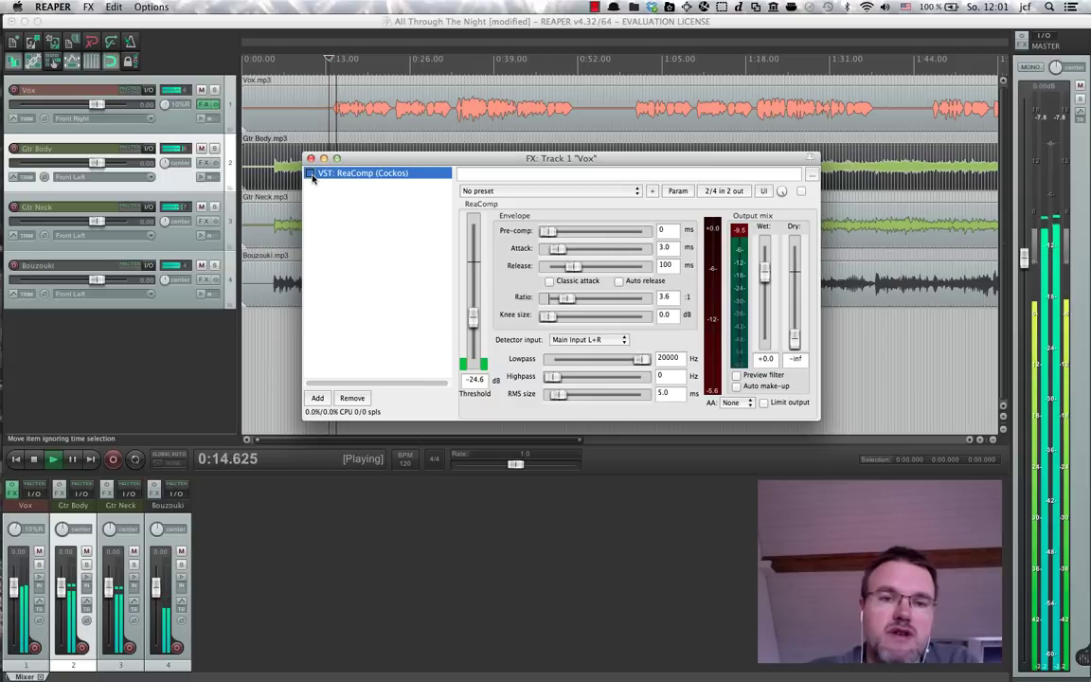
left_click(310, 174)
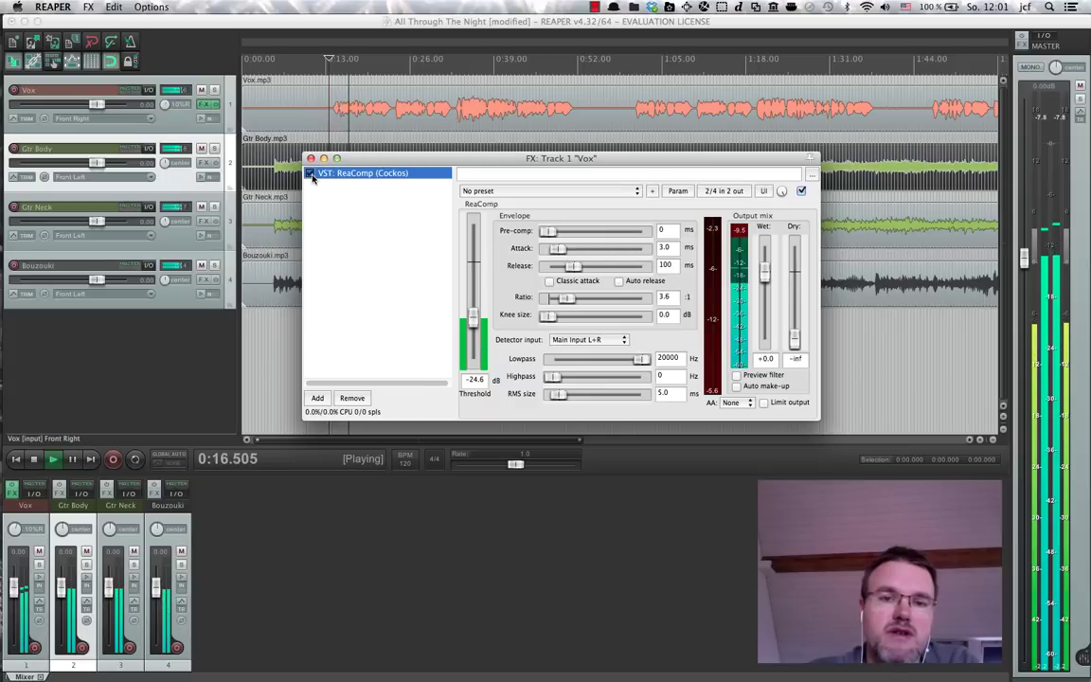
key("space")
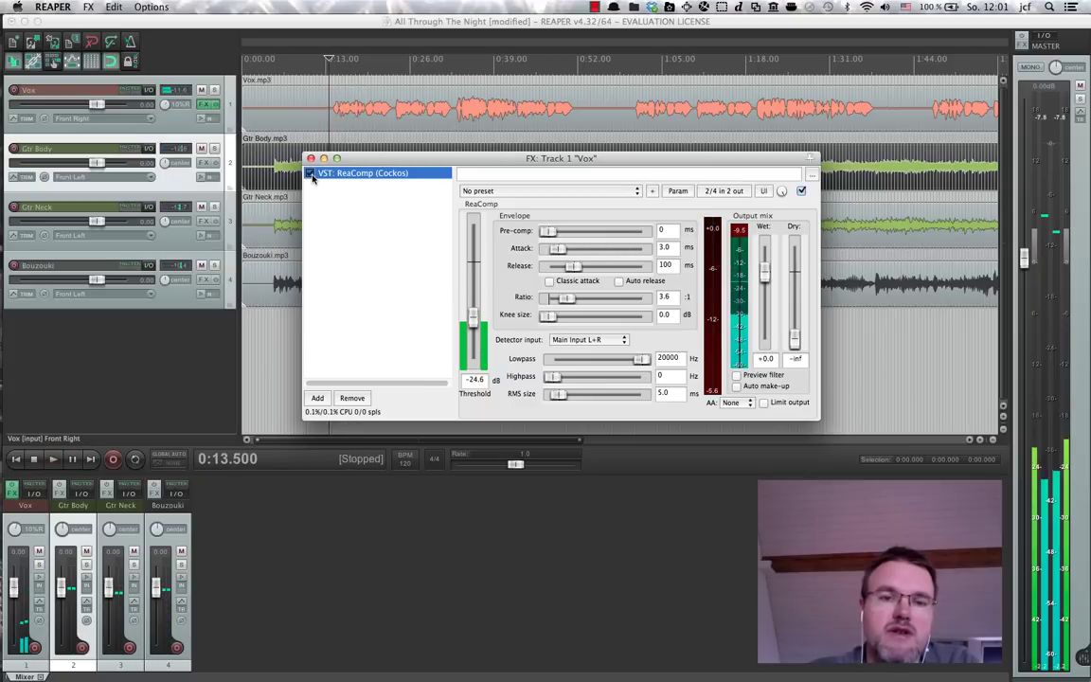
left_click(311, 174)
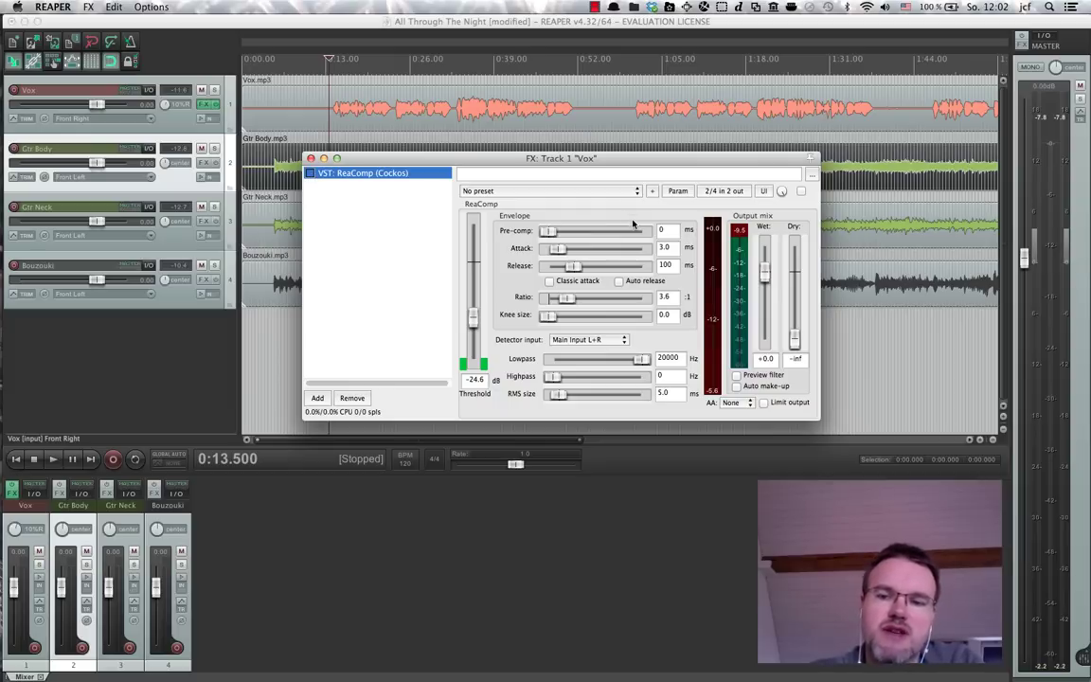
Re-enable ReaComp and compare Auto make-up on versus off during playback, ending with it off
left_click(737, 385)
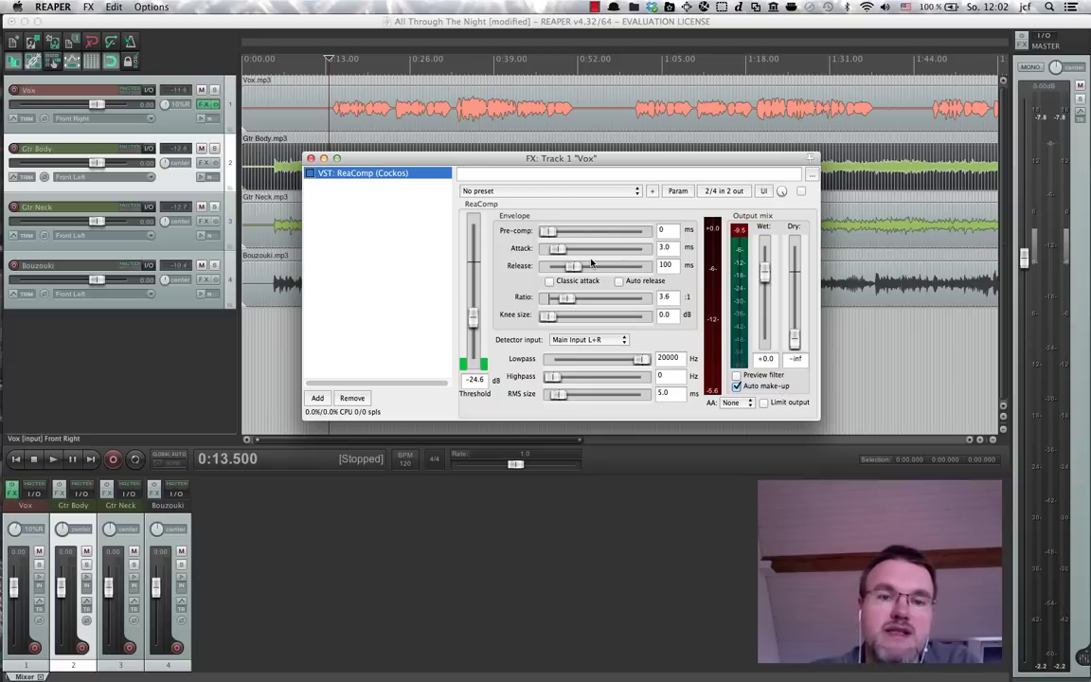
left_click(310, 175)
key("space")
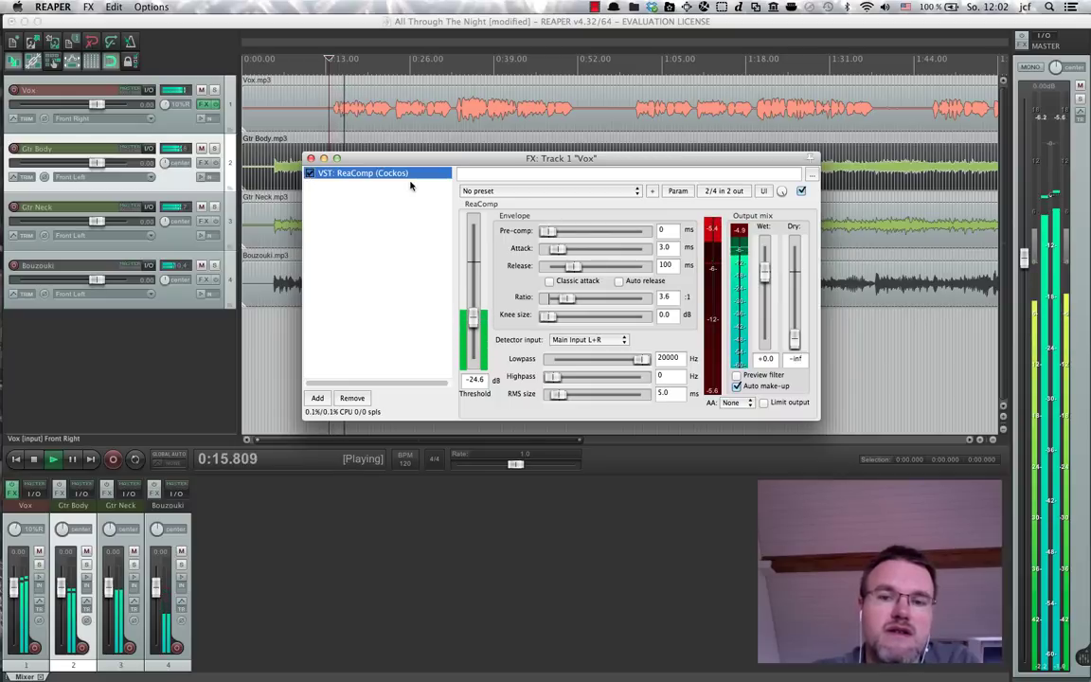
left_click(739, 387)
left_click(739, 386)
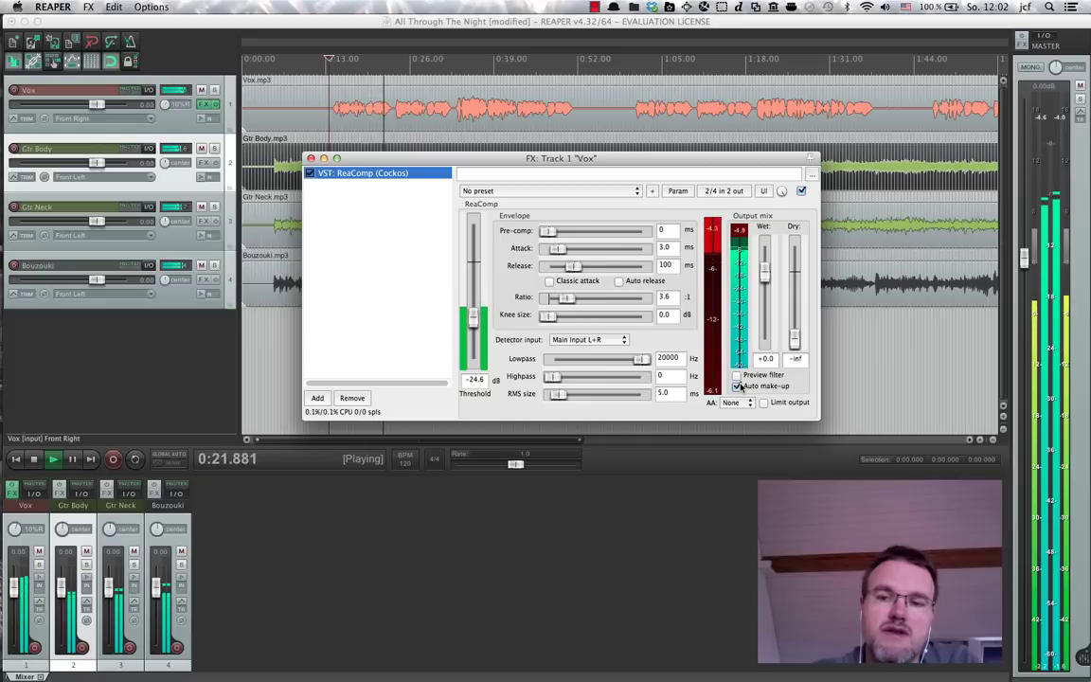
key("space")
left_click(739, 386)
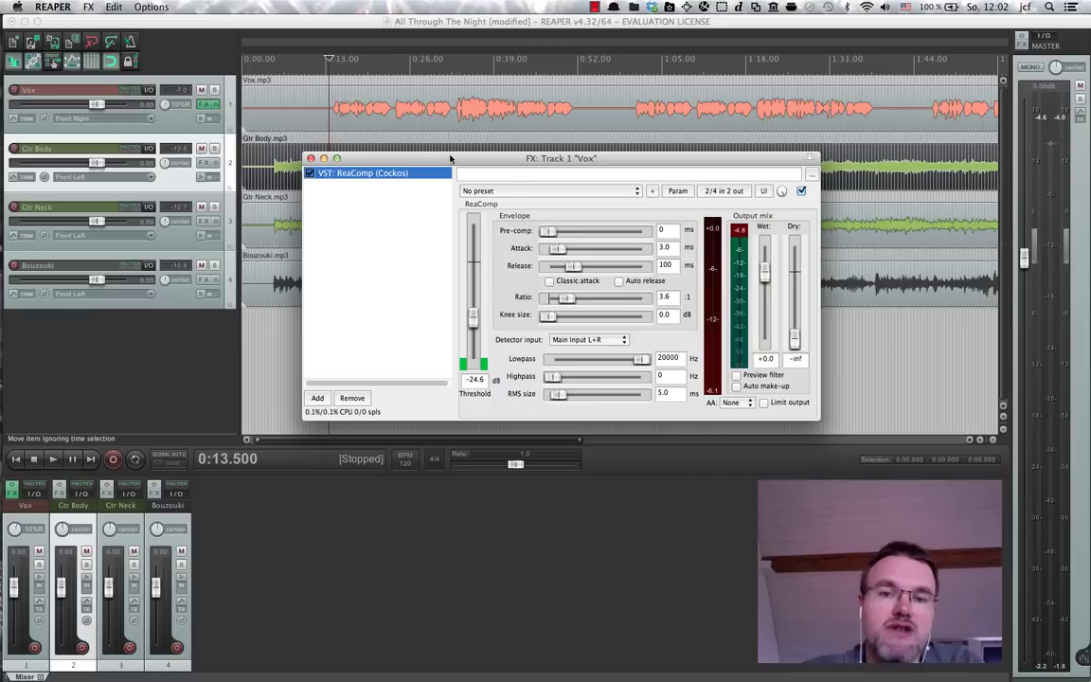
Close ReaComp, select the Vox item, and freeze it to mono as All Through The Night_freeze_Vox.mp3
left_click_drag(450, 158, 462, 361)
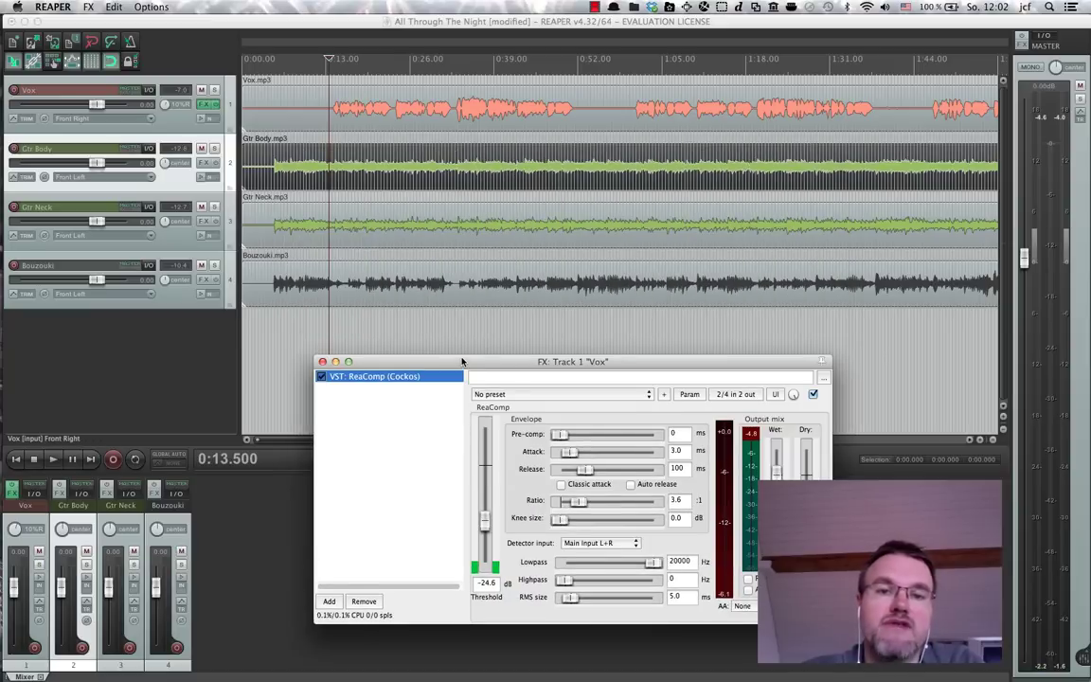
left_click(322, 362)
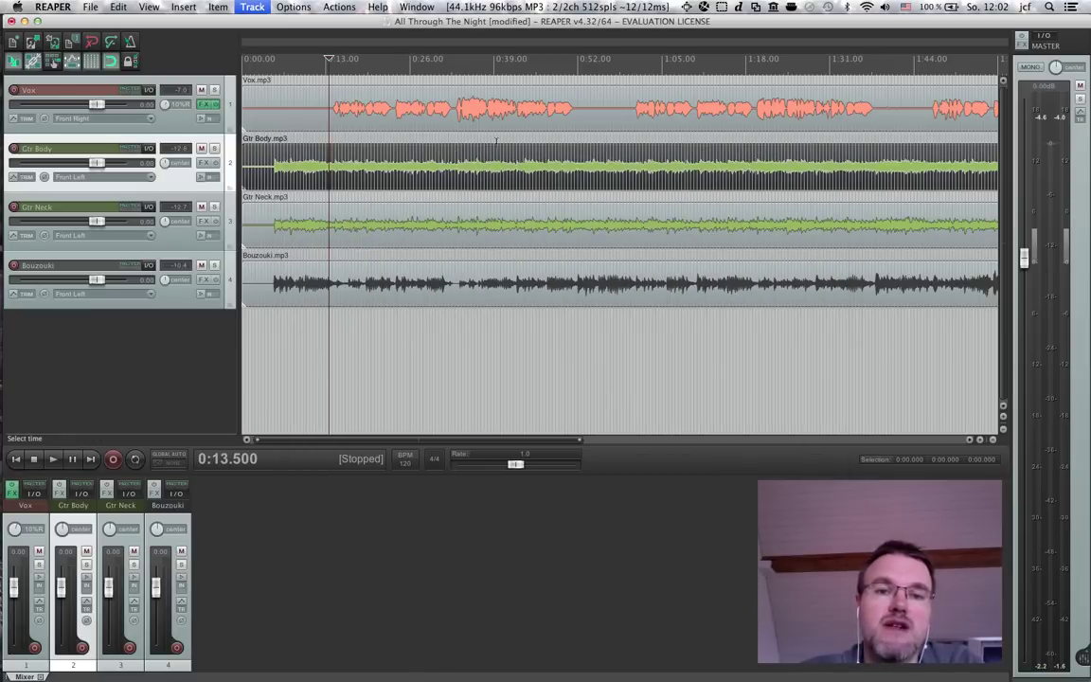
left_click(398, 99)
left_click(244, 7)
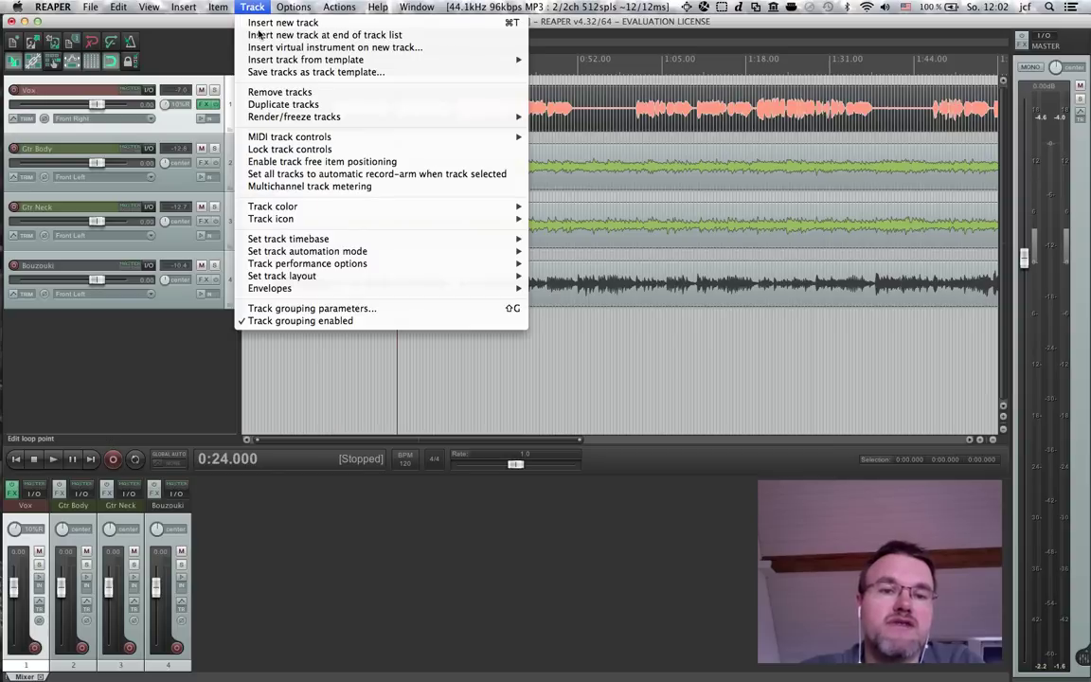
mouse_move(373, 112)
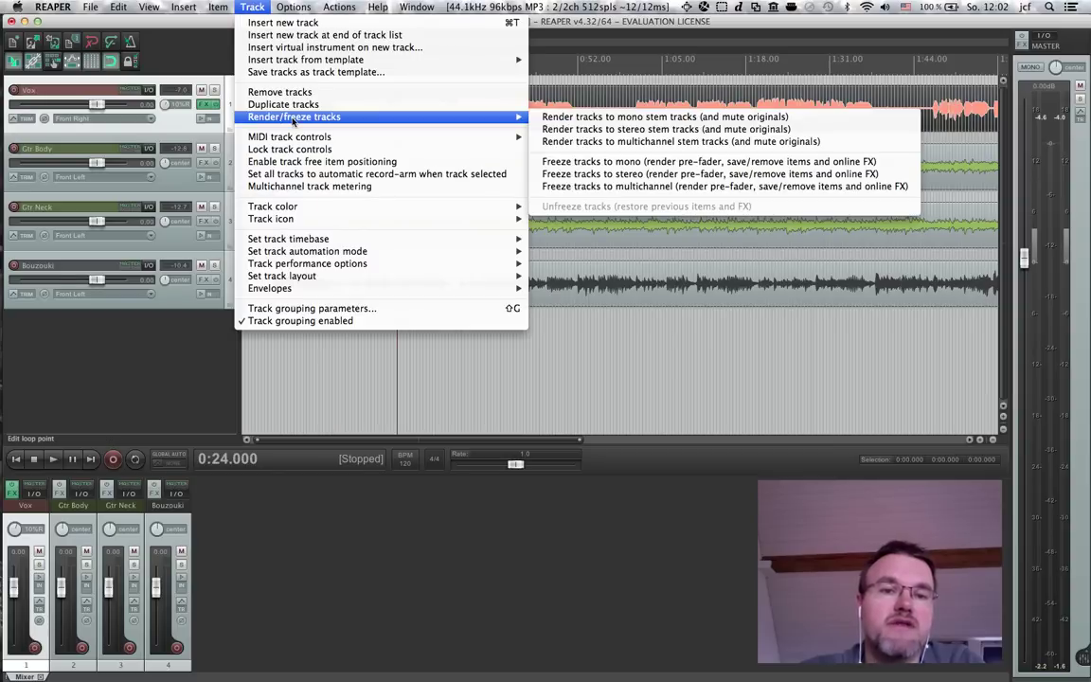
left_click(584, 165)
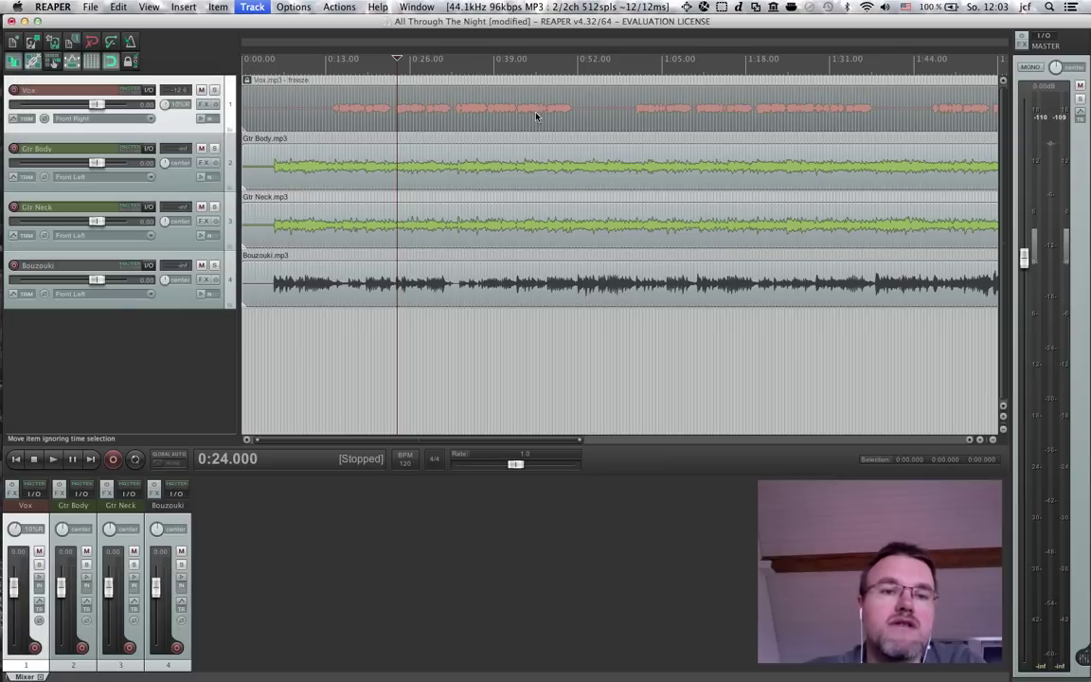
left_click(496, 114)
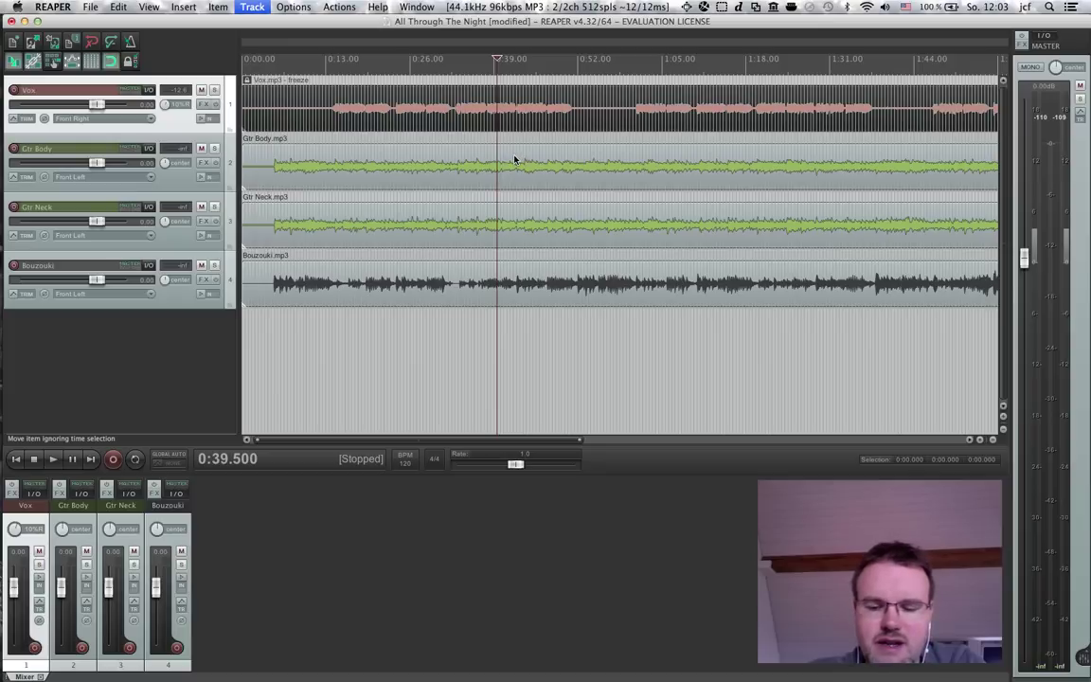
key("space")
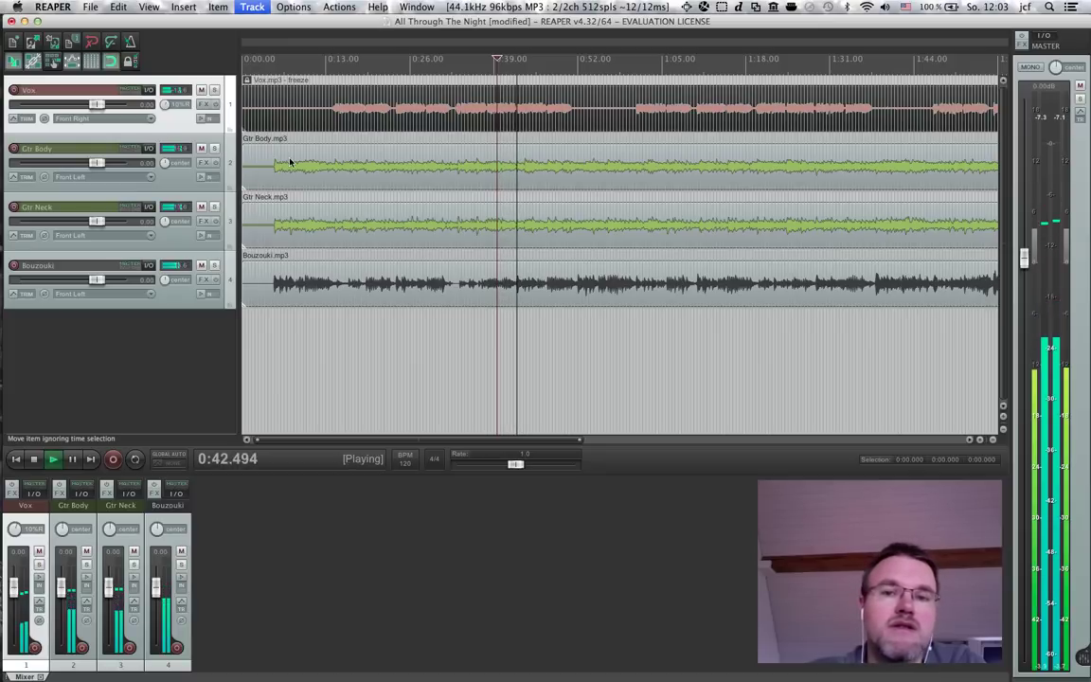
key("space")
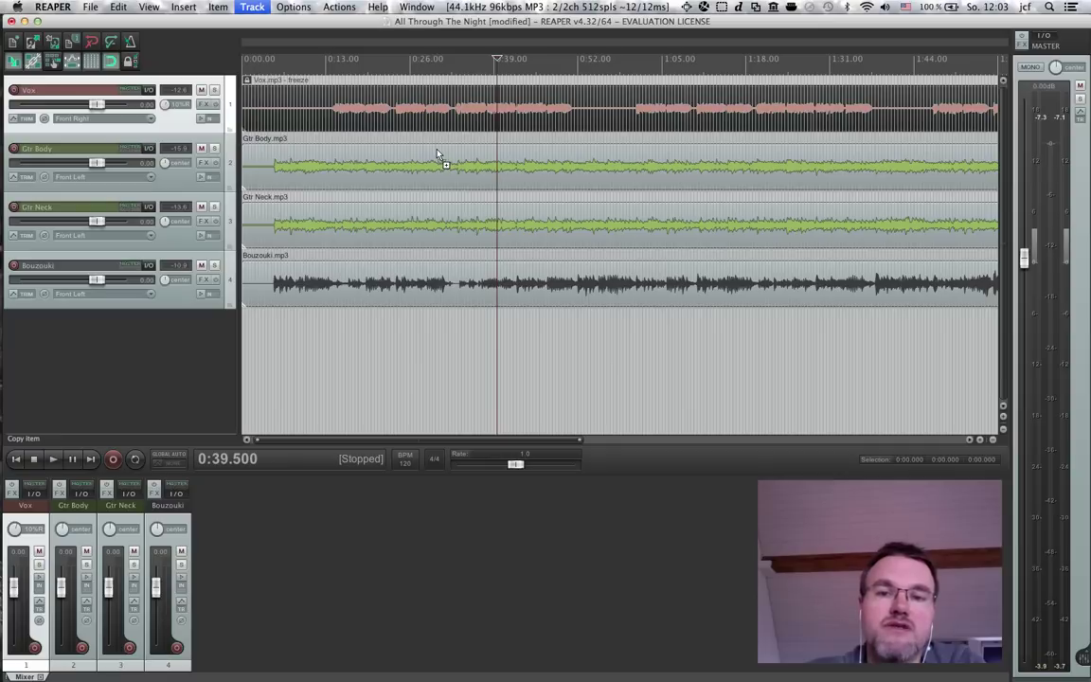
Deselect the Vox item and reopen ReaComp showing -24.6 dB threshold and 3.6:1 ratio
left_click(581, 121)
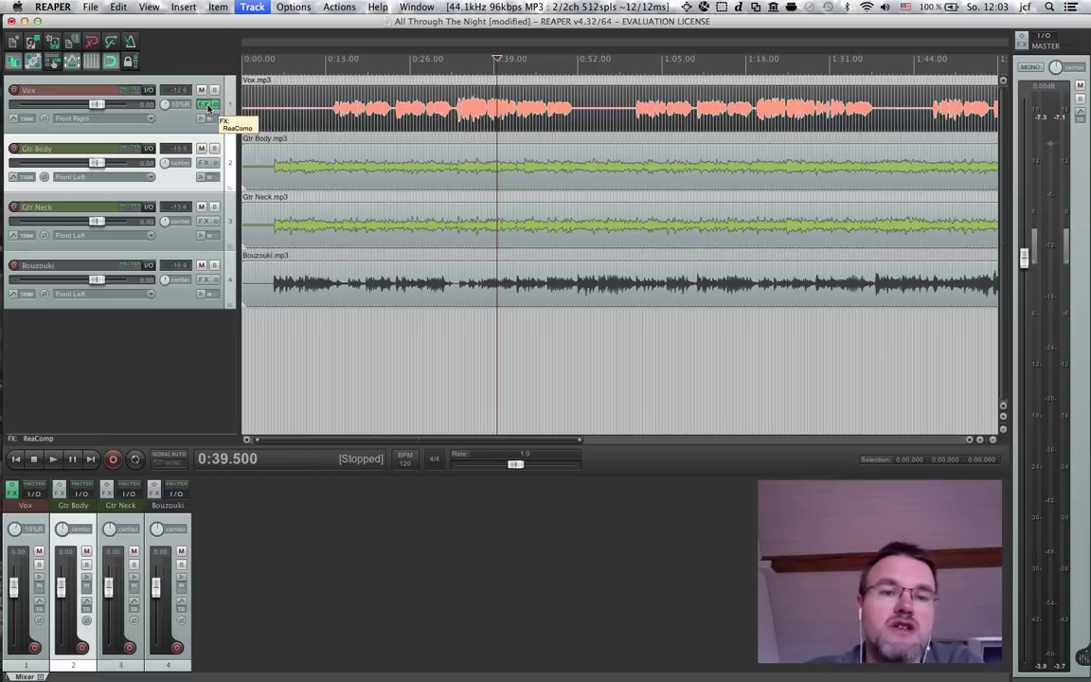
left_click(209, 106)
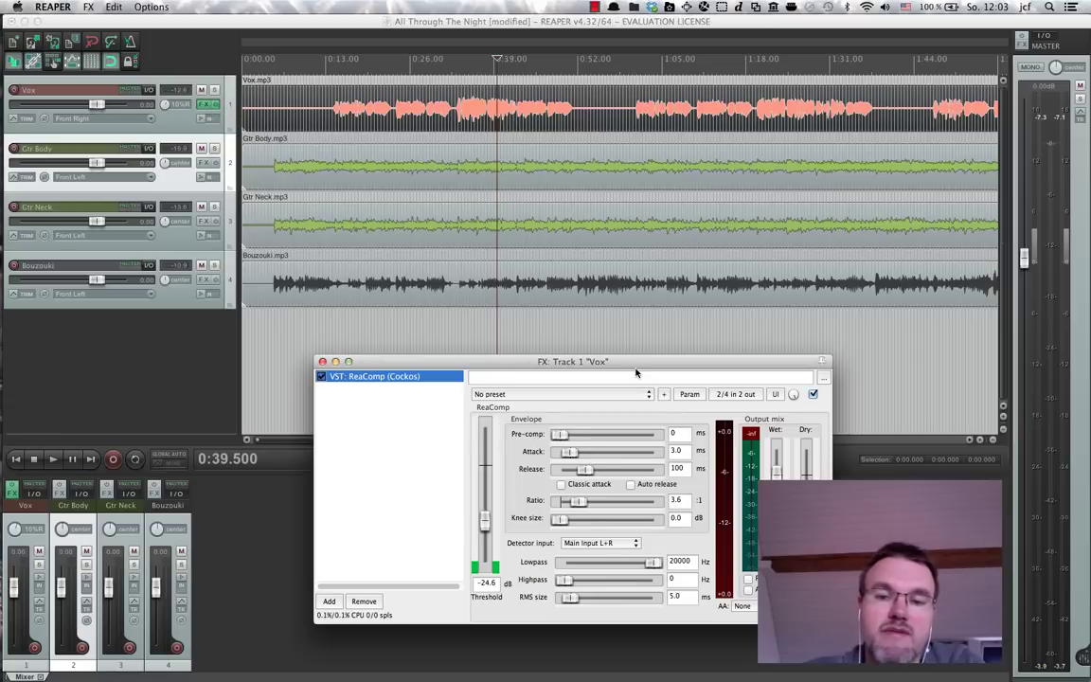
left_click_drag(573, 360, 573, 319)
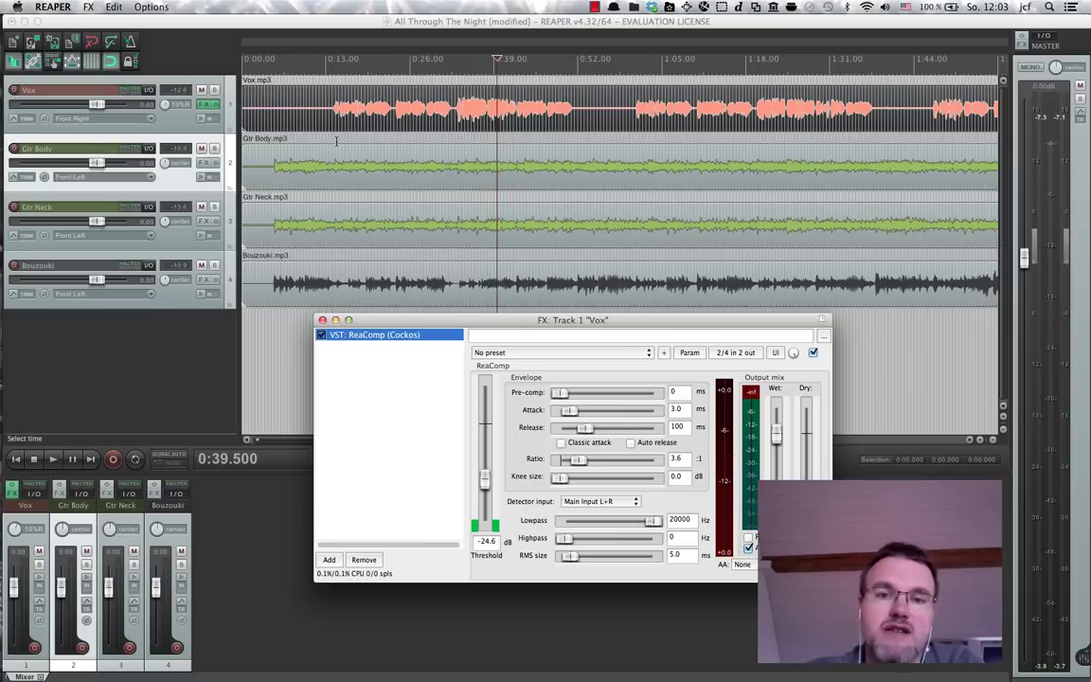
Put the edit cursor at 0:09.000 and refreeze Vox to mono as All Through The Night_freeze_Vox-001.mp3
left_click(301, 121)
left_click(242, 7)
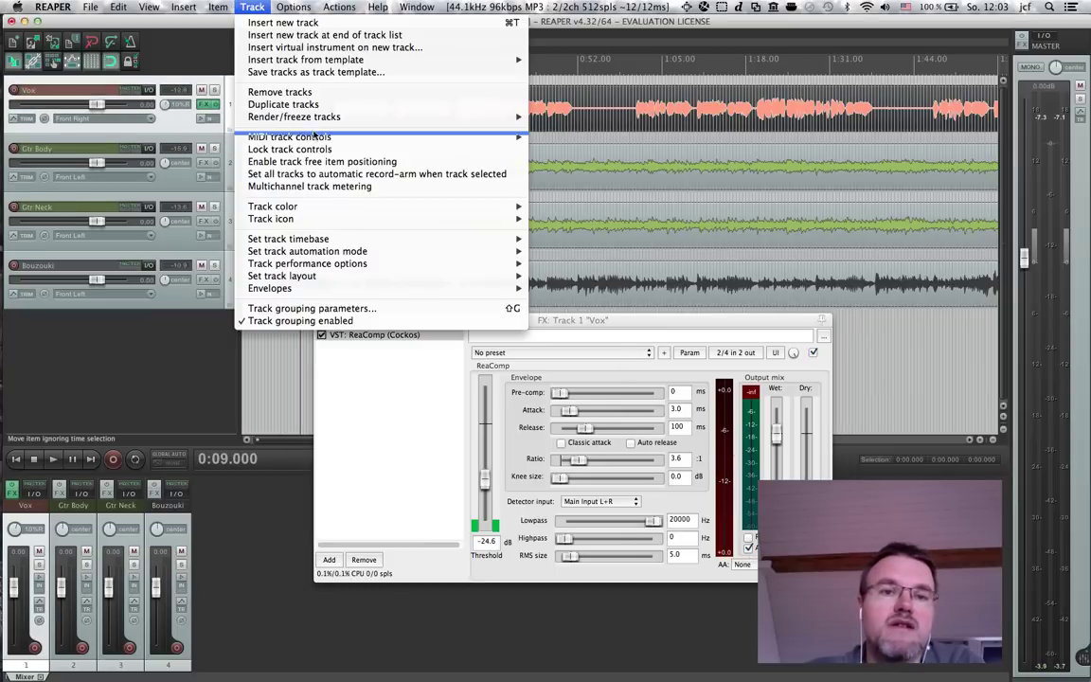
mouse_move(301, 115)
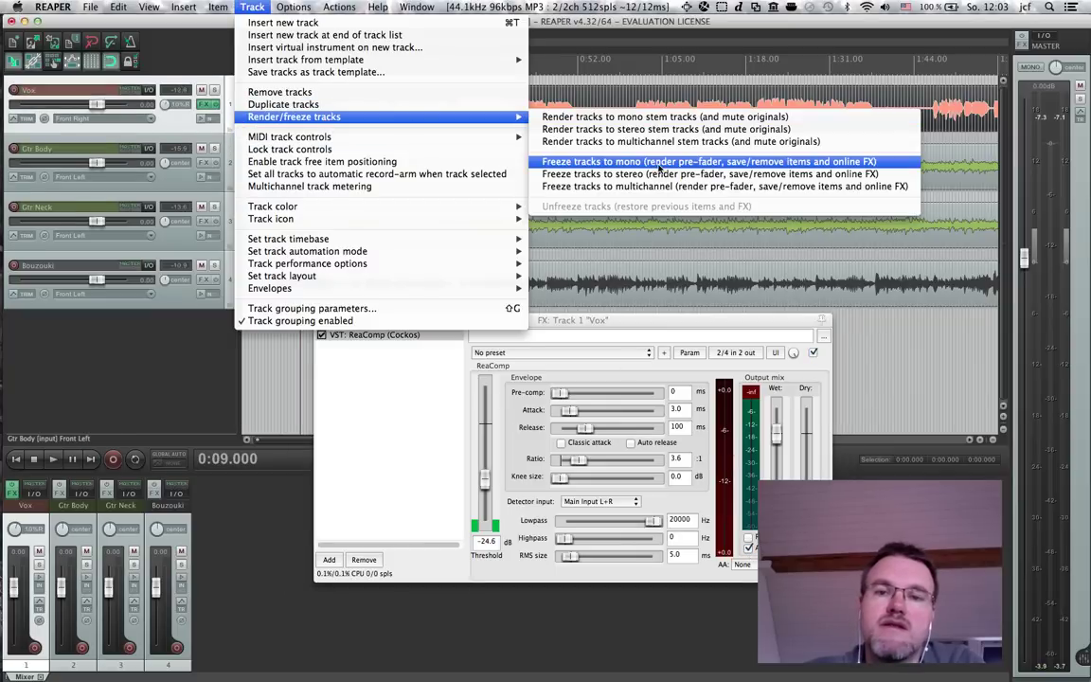
left_click(594, 161)
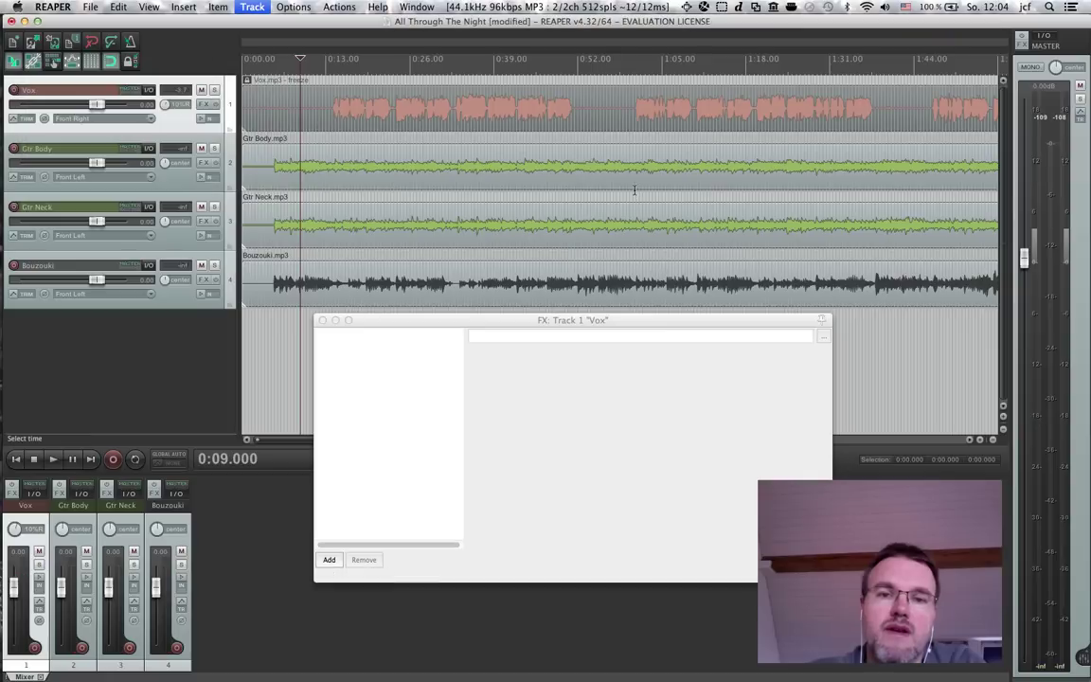
left_click(598, 102)
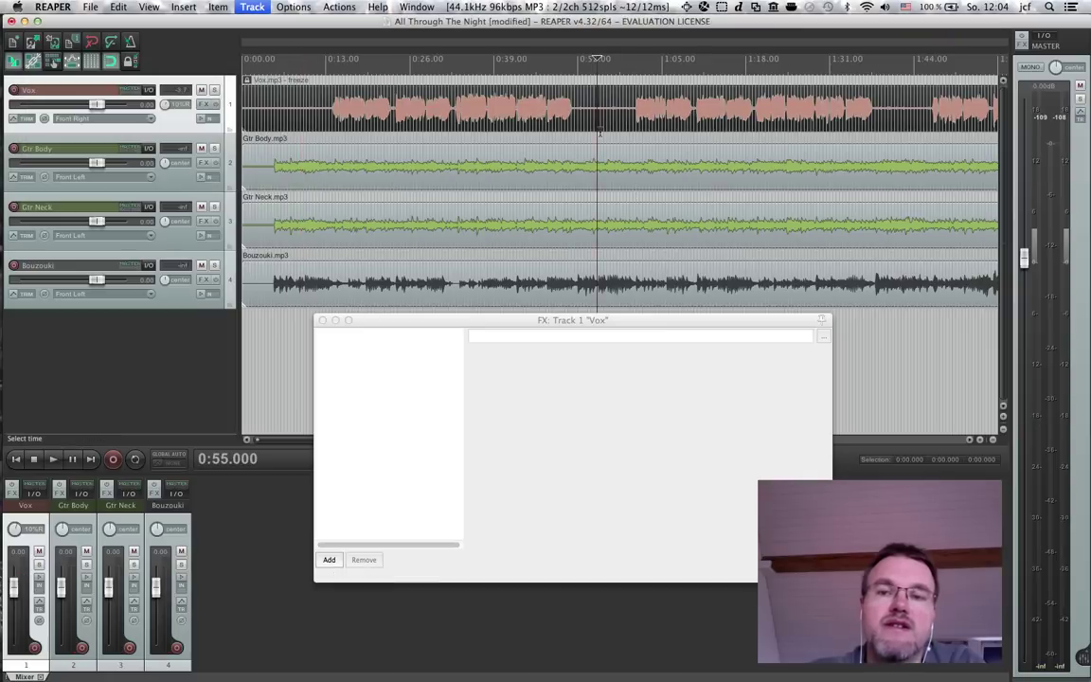